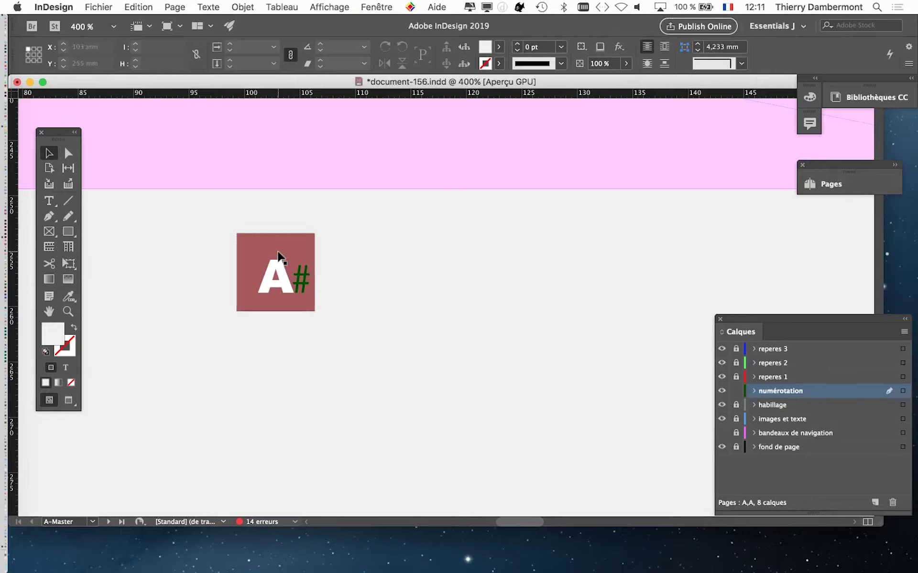
Swap fill and stroke so the A# numbering frame has no fill and a brown outline
click(282, 261)
drag(57, 137, 139, 131)
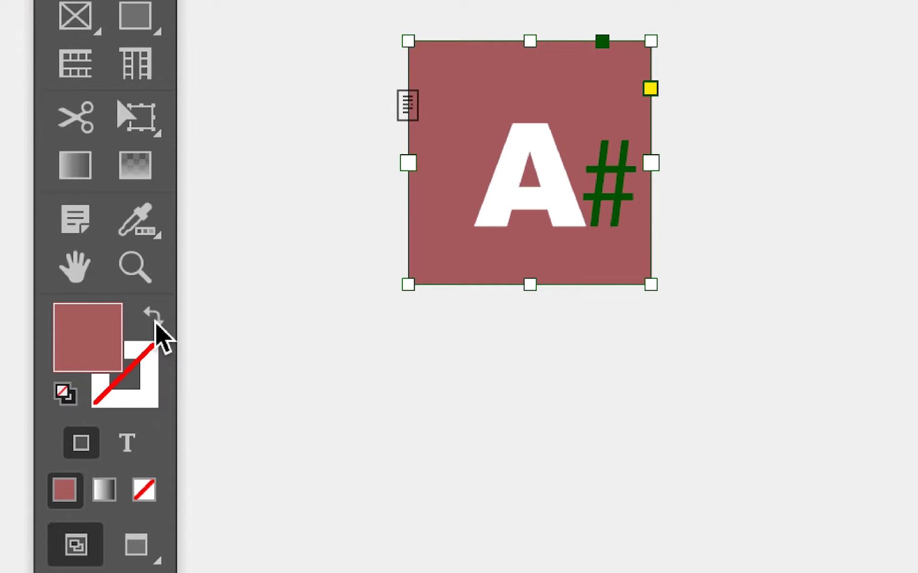
click(156, 322)
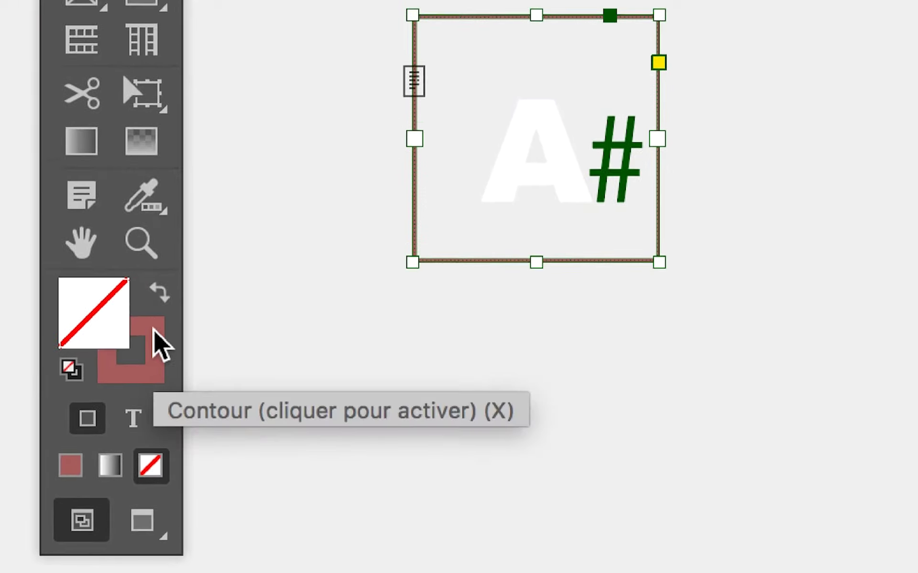
click(159, 292)
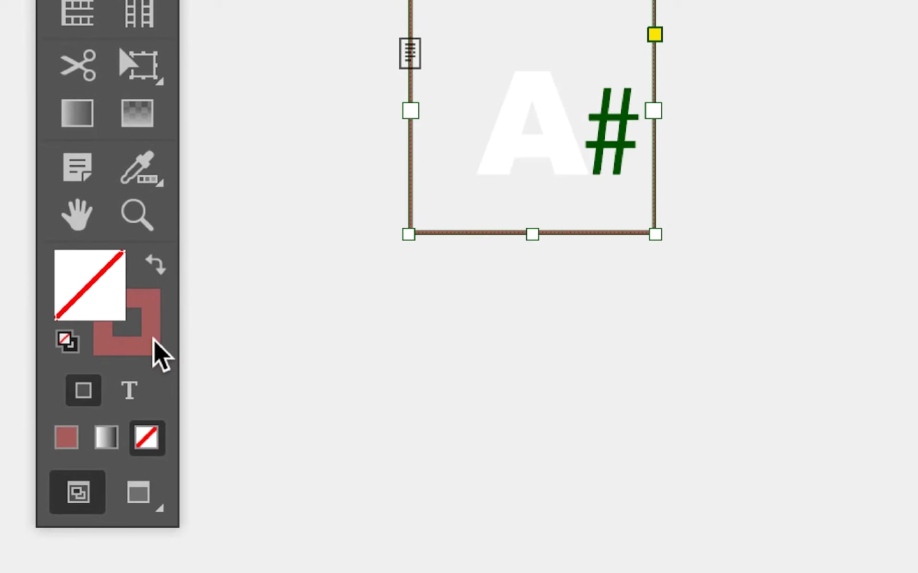
click(154, 340)
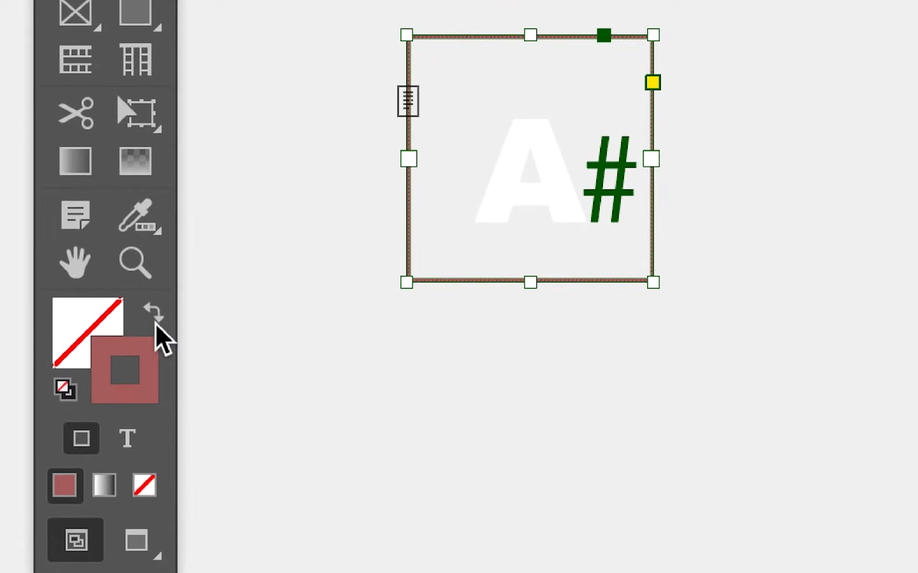
click(239, 340)
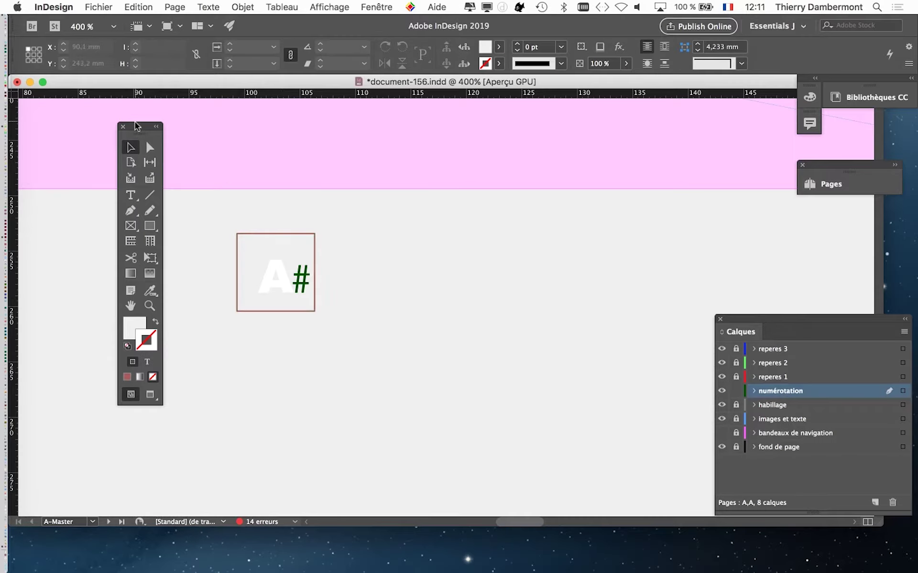
Return the Tools panel to the left, zoom to 600%, and bring up the Texte menu
drag(136, 125, 69, 142)
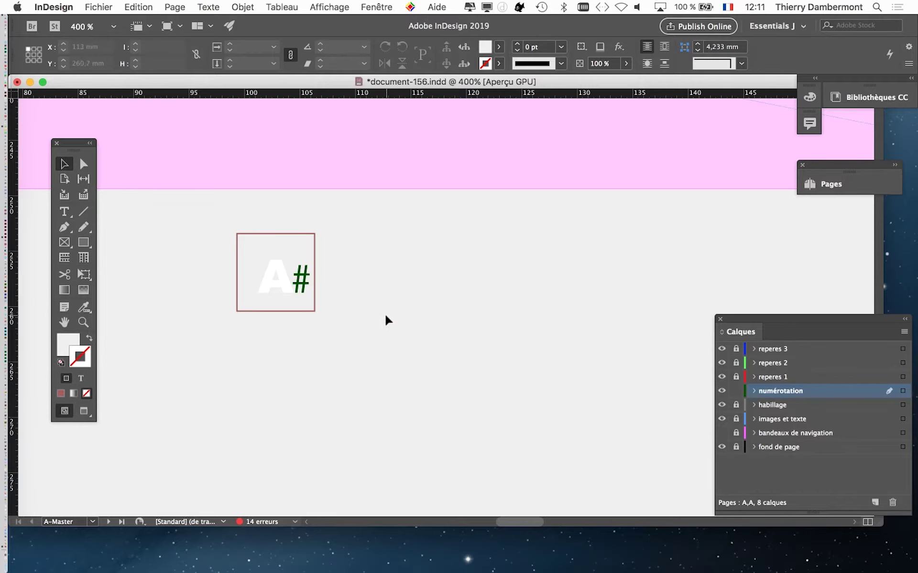
scroll(387, 320, up, 2)
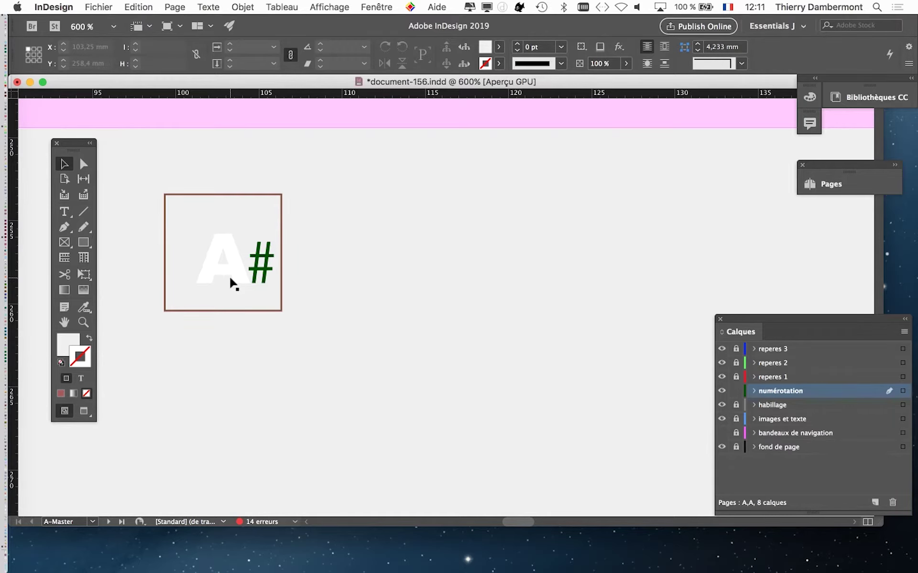
click(215, 7)
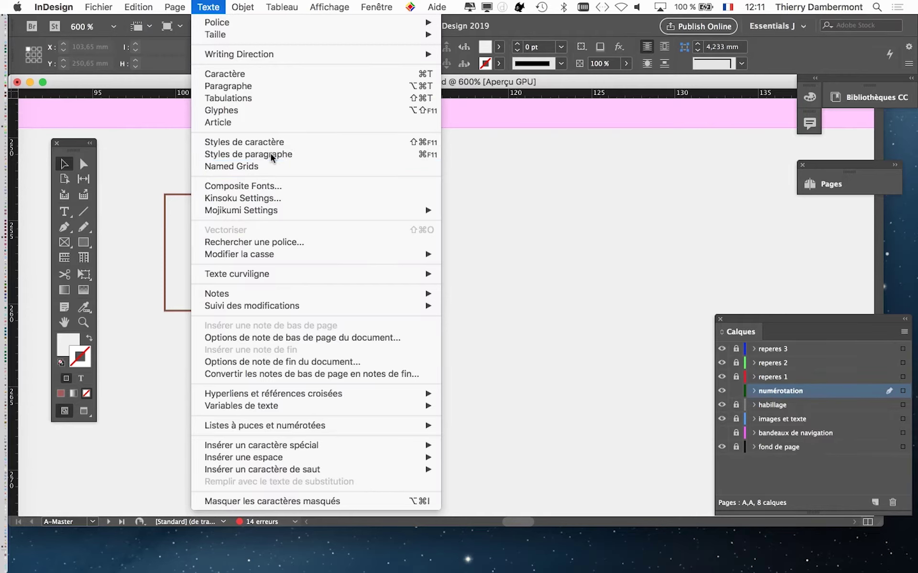
Show the Paragraph Styles panel and select the numbering frame to see its style
click(271, 155)
drag(420, 137, 474, 122)
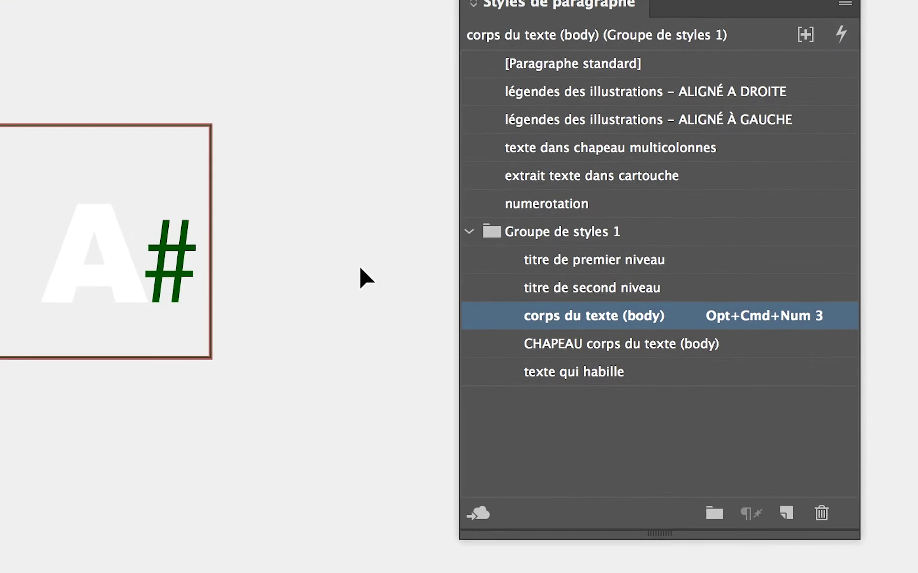
click(309, 249)
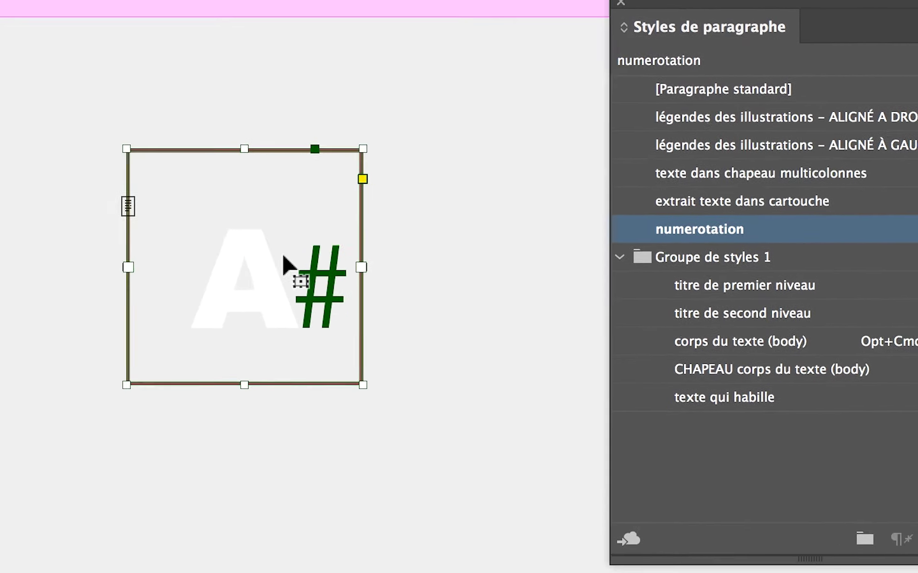
click(428, 265)
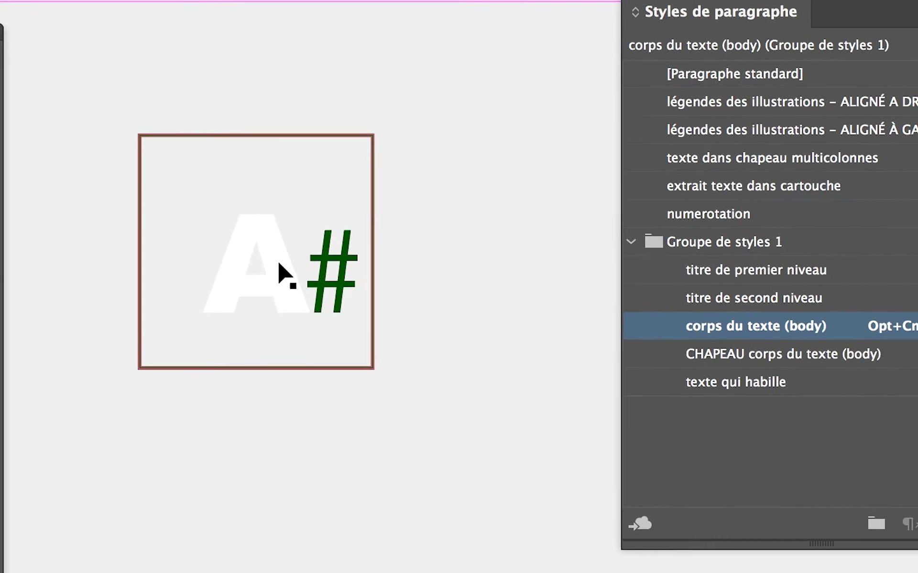
click(278, 263)
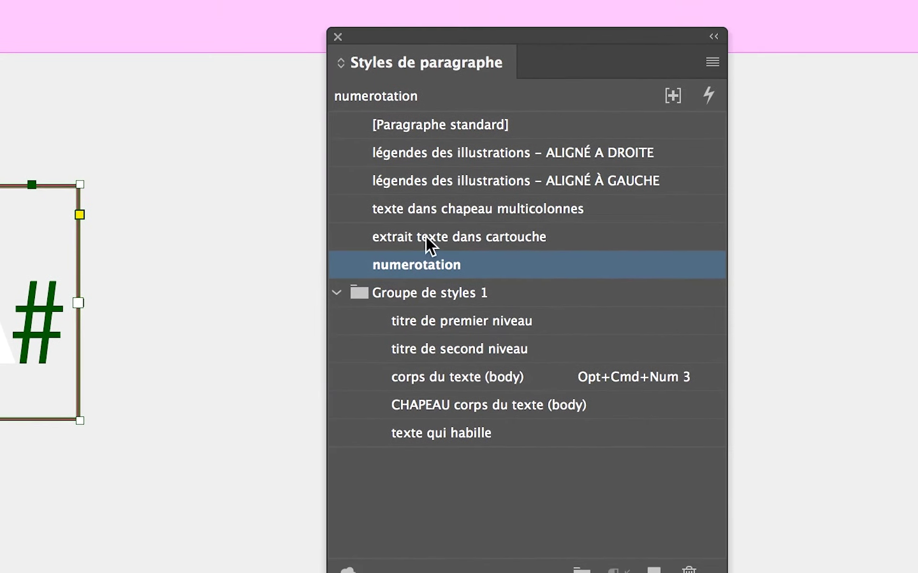
click(345, 260)
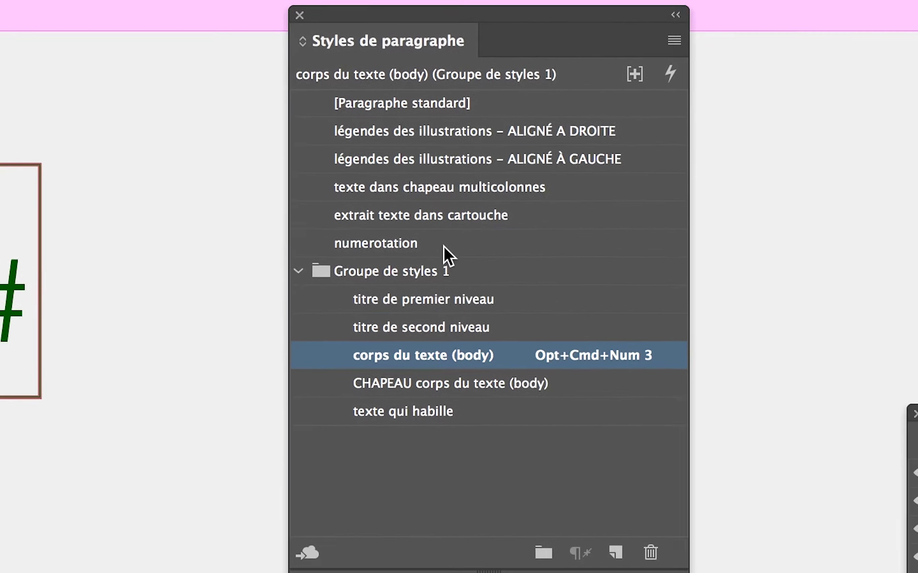
Pick the numerotation style and reopen the Paragraph Styles panel on the right
click(448, 247)
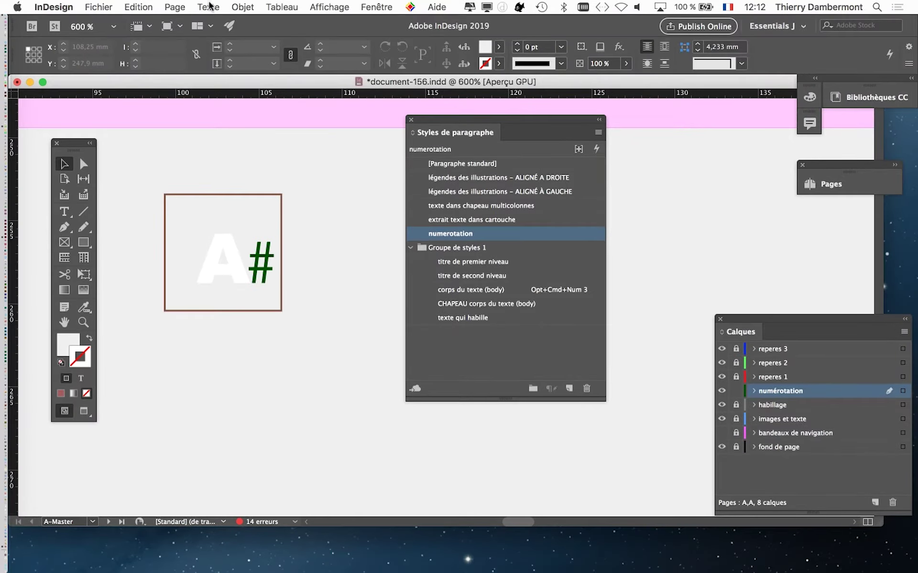
click(209, 7)
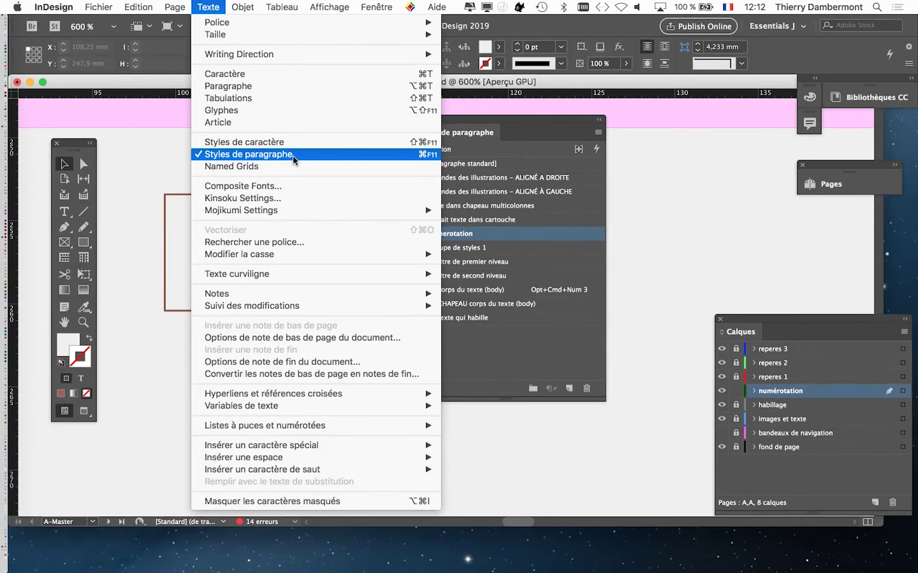
click(292, 155)
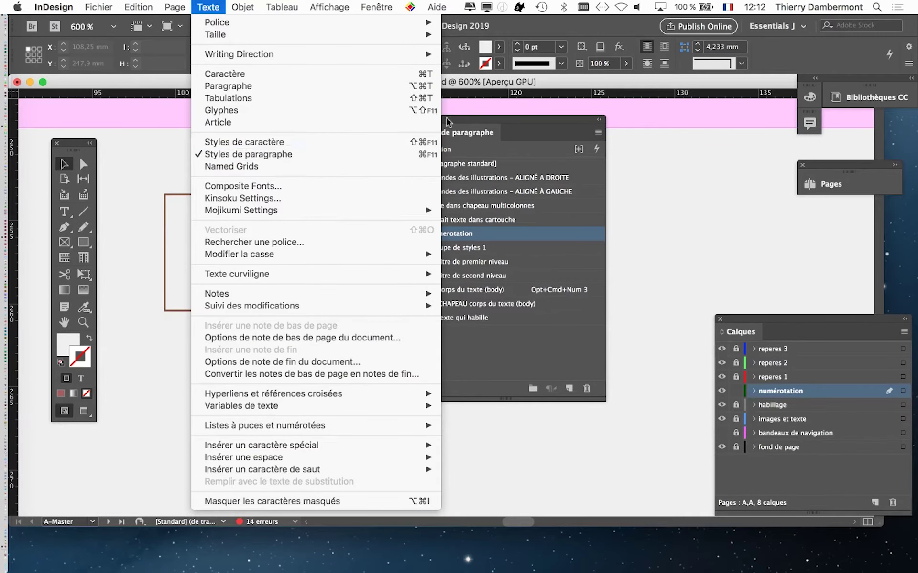
drag(450, 123, 492, 119)
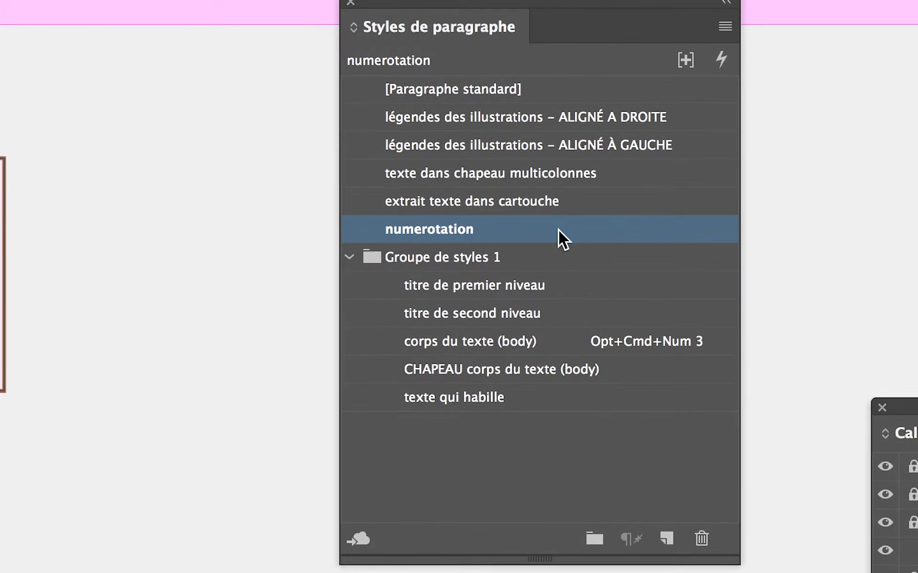
In numerotation's style options, set the character colour to black and turn on Preview
double_click(558, 230)
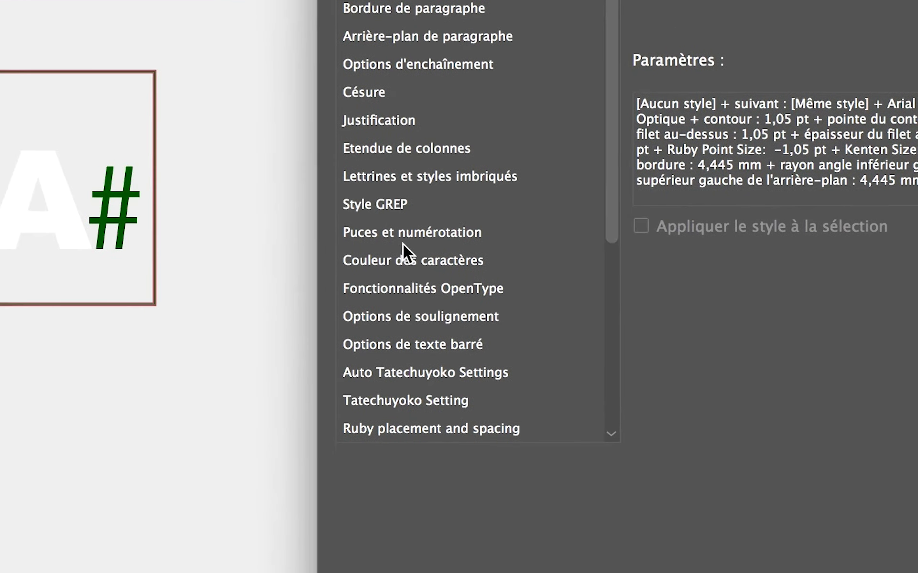
click(406, 338)
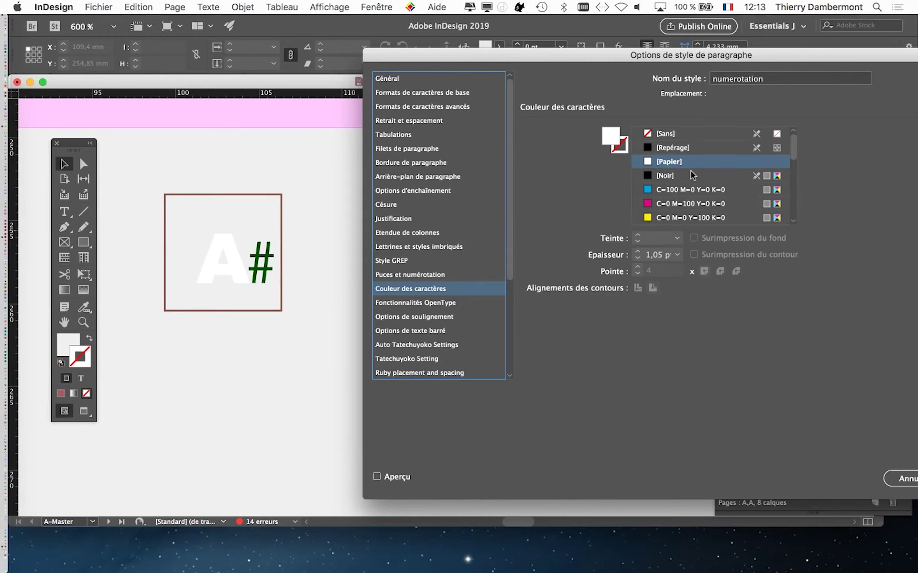
click(692, 175)
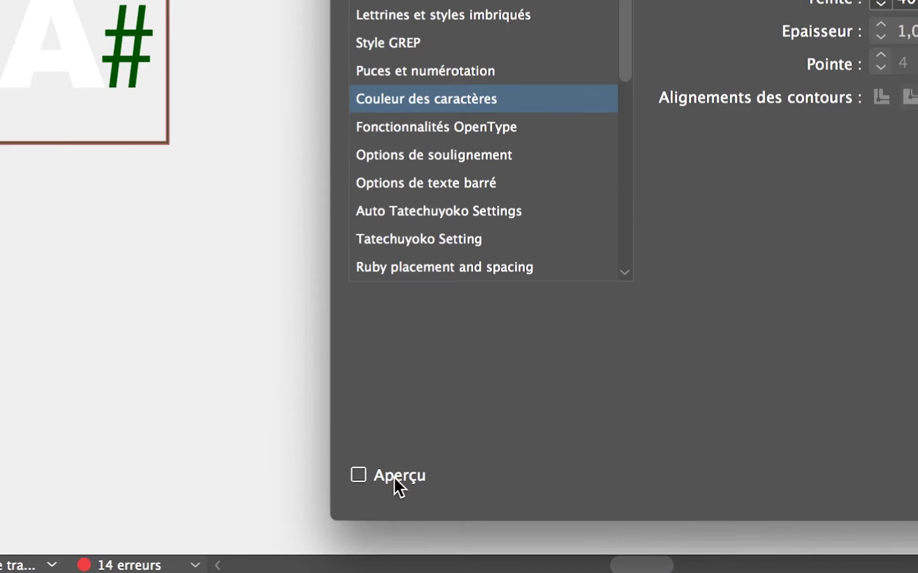
click(394, 478)
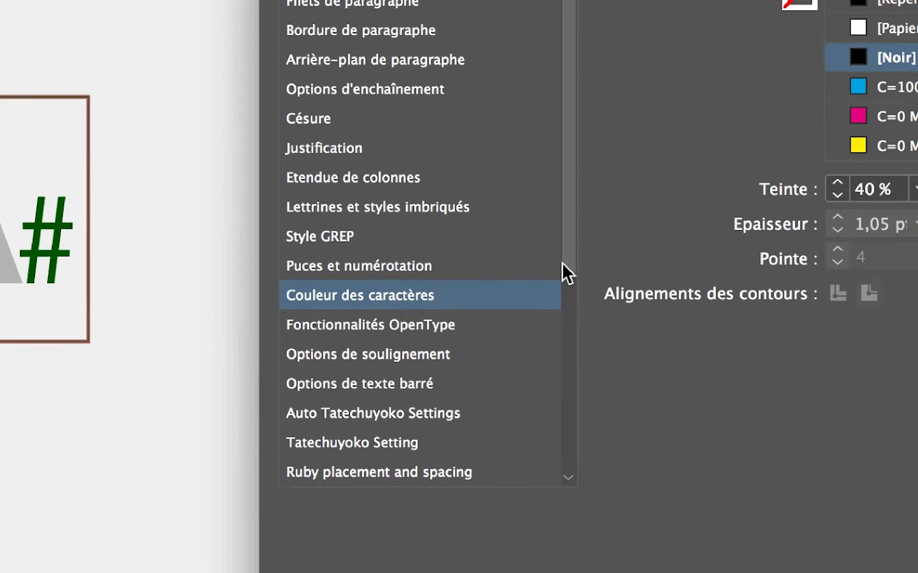
Try character colour tints of 60%, 80% and 100%, settling on 80%
click(675, 239)
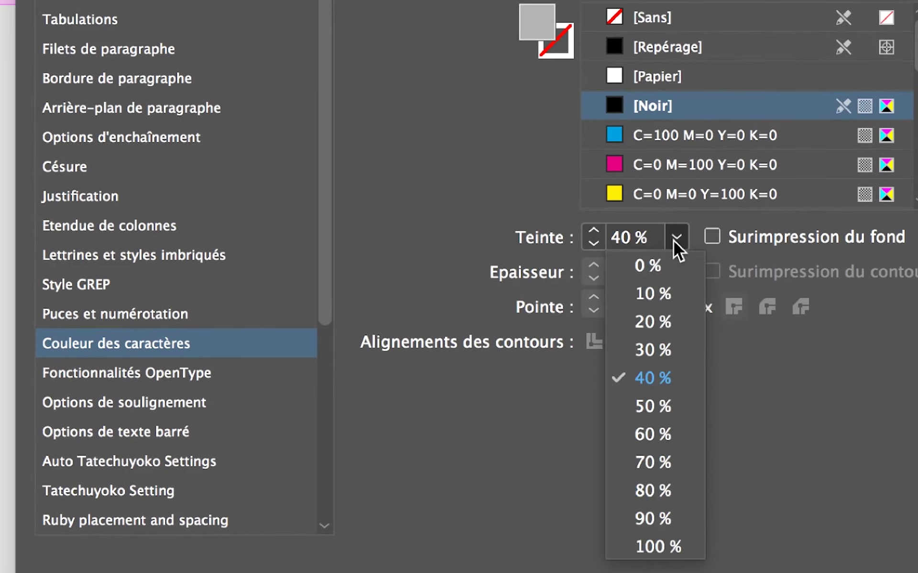
click(653, 438)
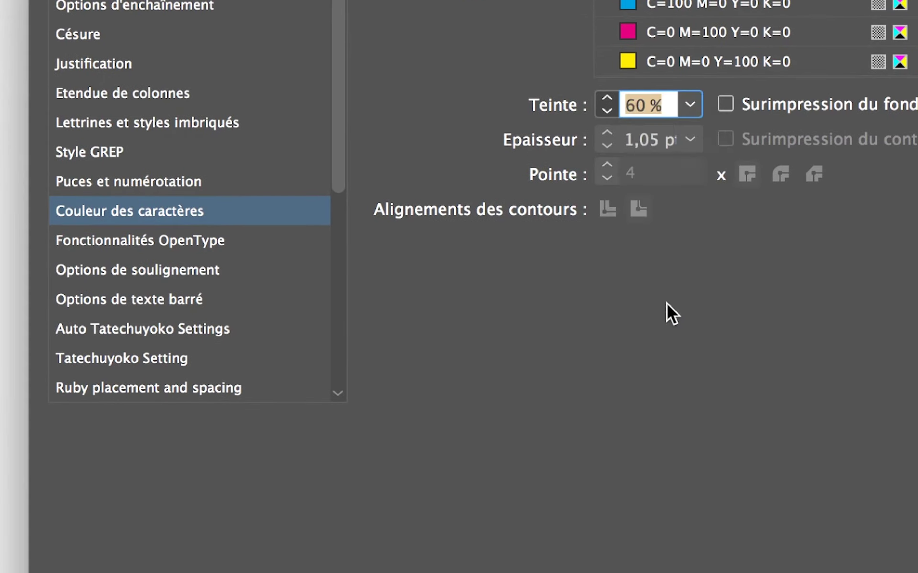
click(673, 241)
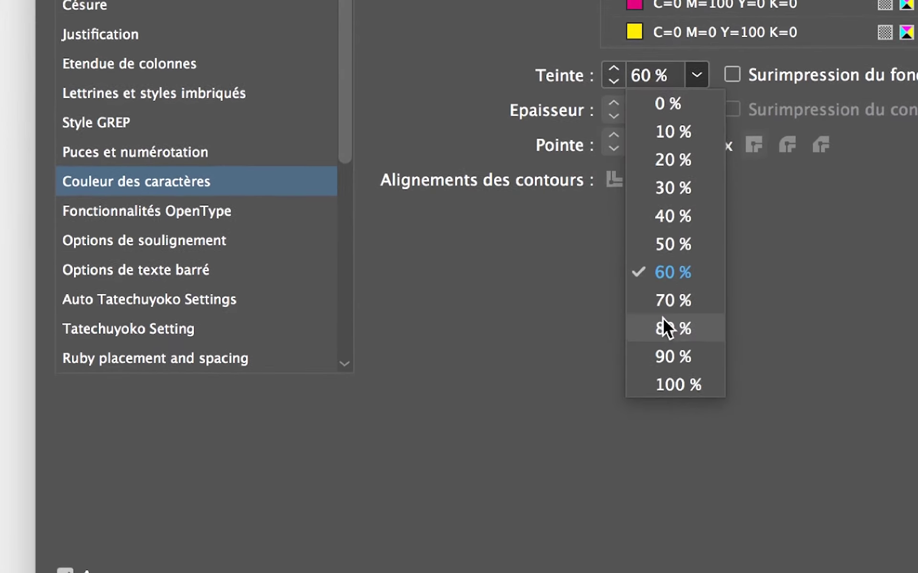
click(664, 319)
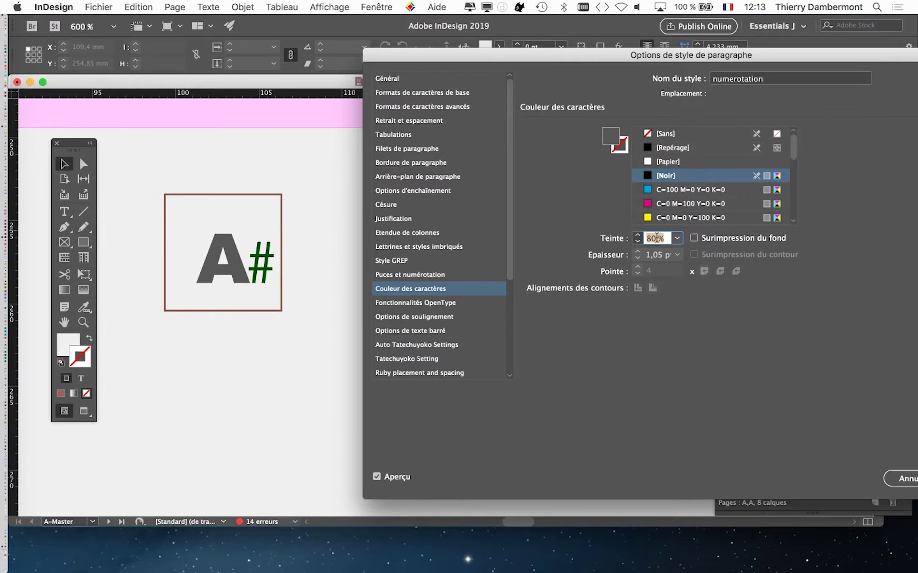
click(678, 239)
click(680, 383)
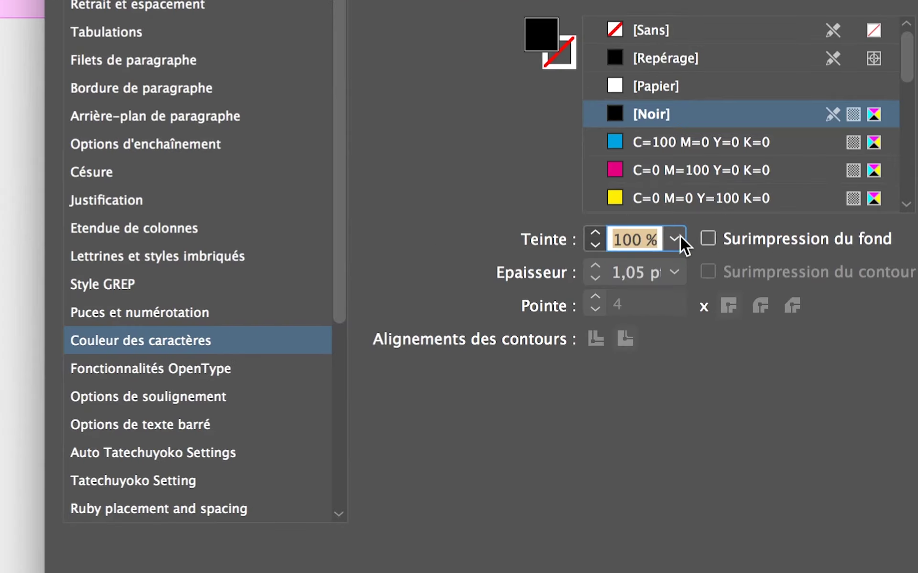
click(677, 238)
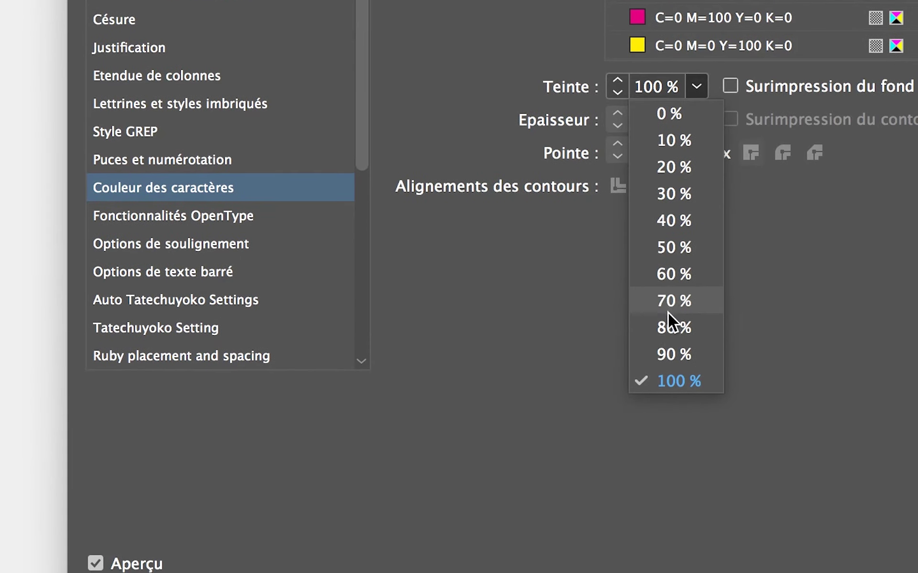
click(679, 396)
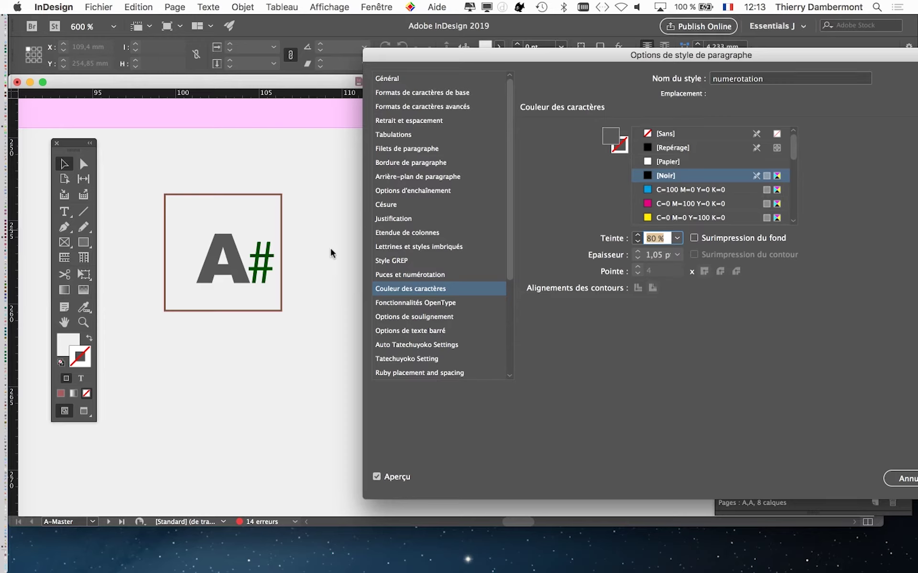
Start a new character colour, sample from the page, then cancel it
double_click(610, 140)
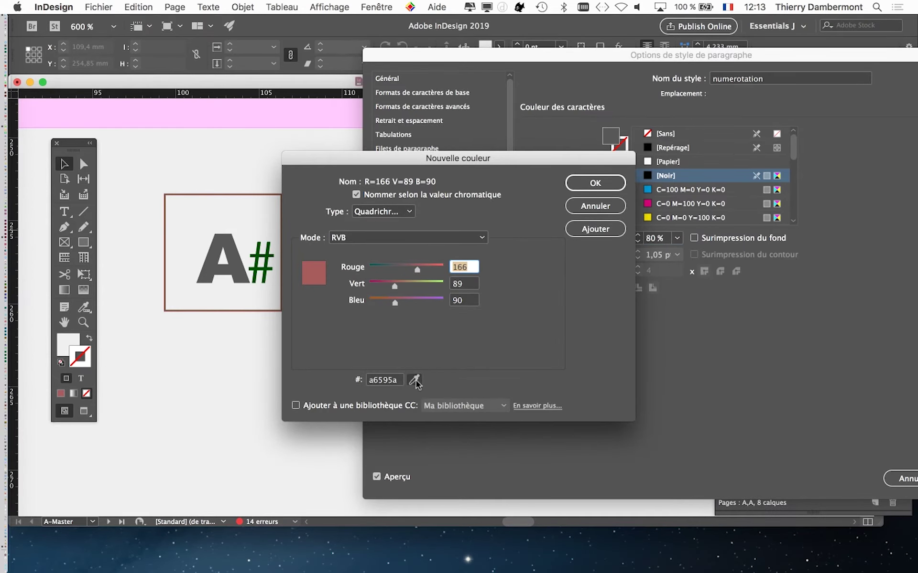
click(413, 381)
click(168, 144)
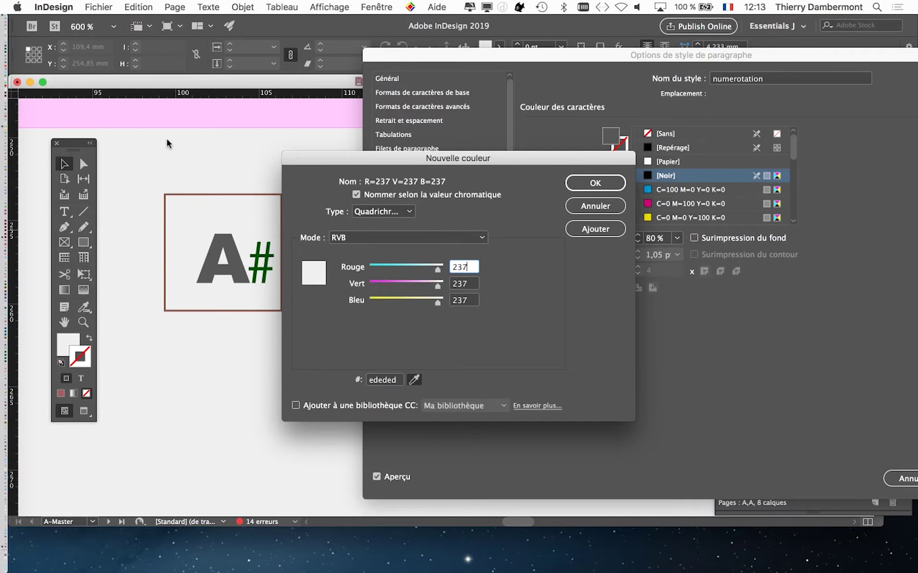
click(574, 205)
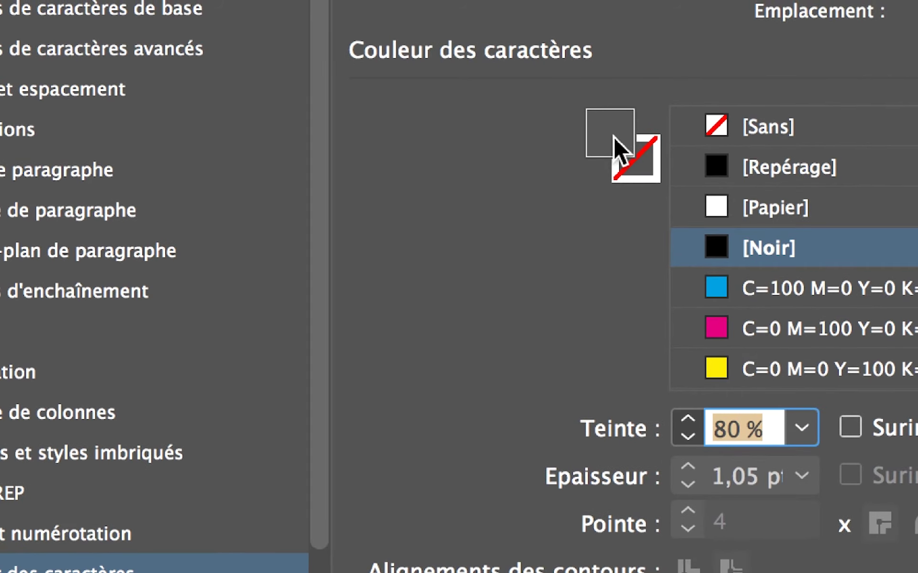
Eyedropper the dark blue R=35 V=64 B=87 into a new colour and add it
double_click(612, 137)
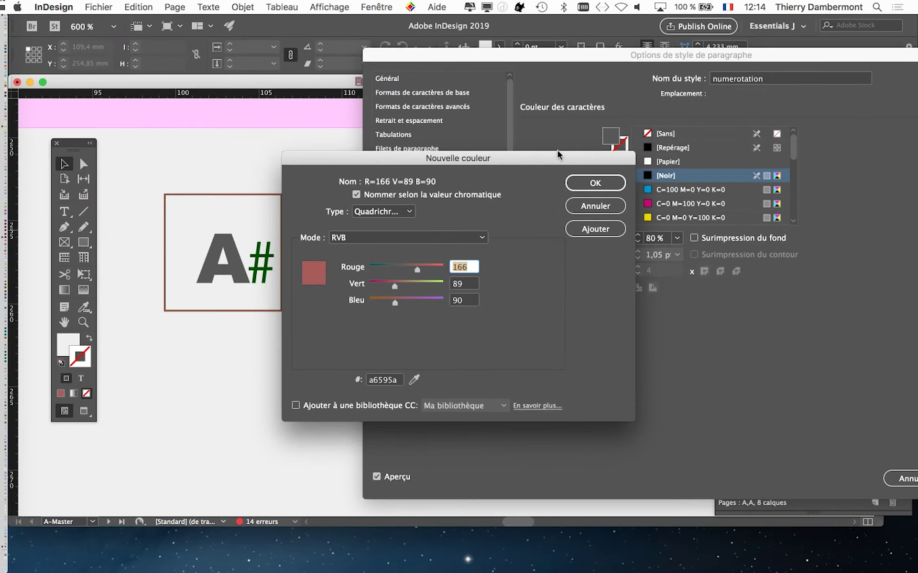
drag(562, 151, 641, 100)
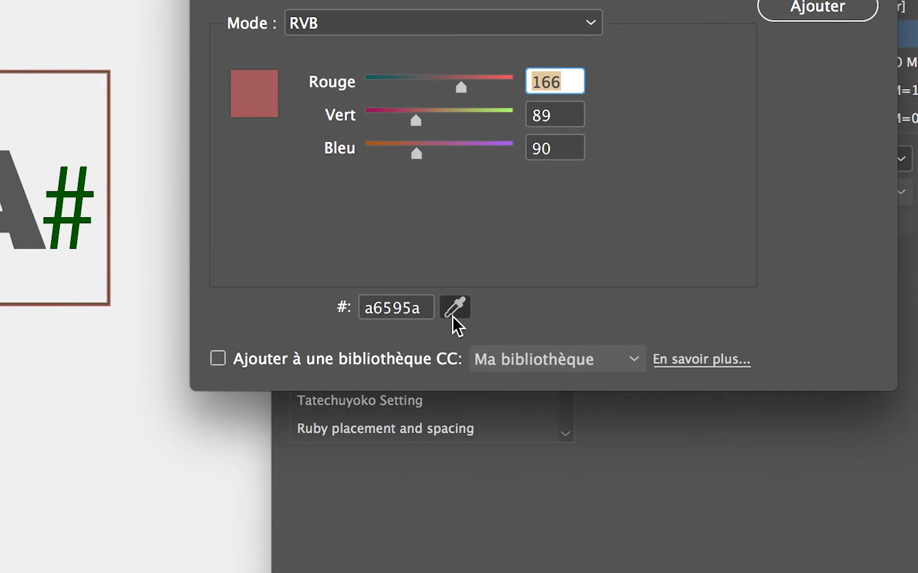
click(453, 316)
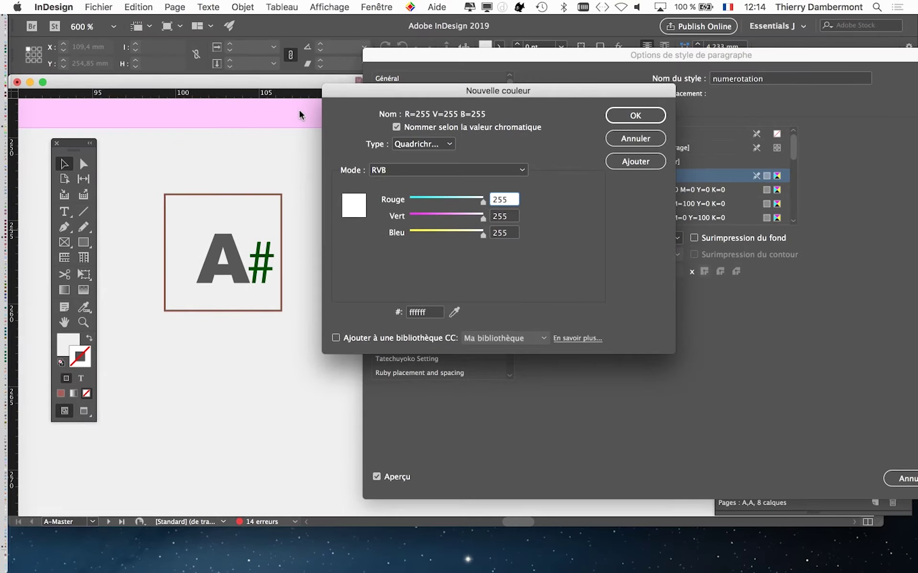
click(454, 312)
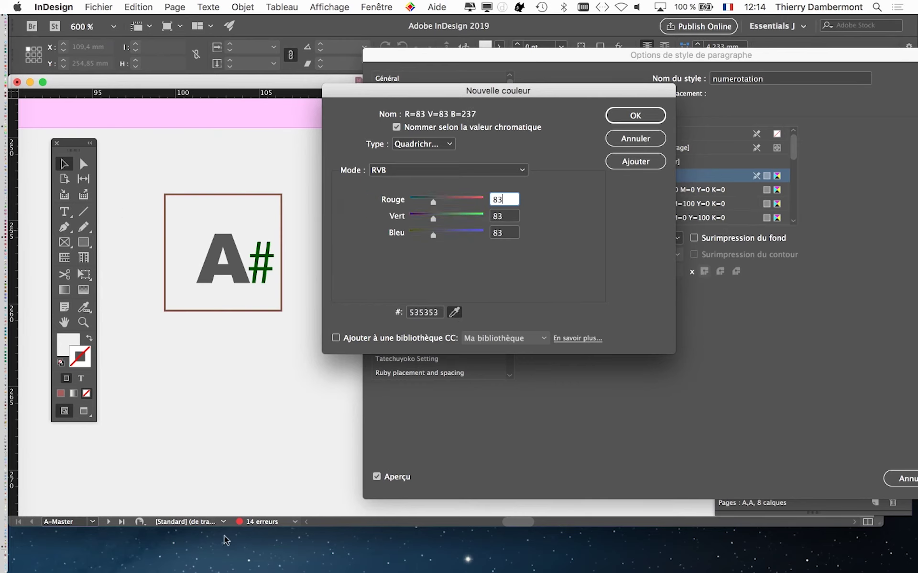
click(311, 550)
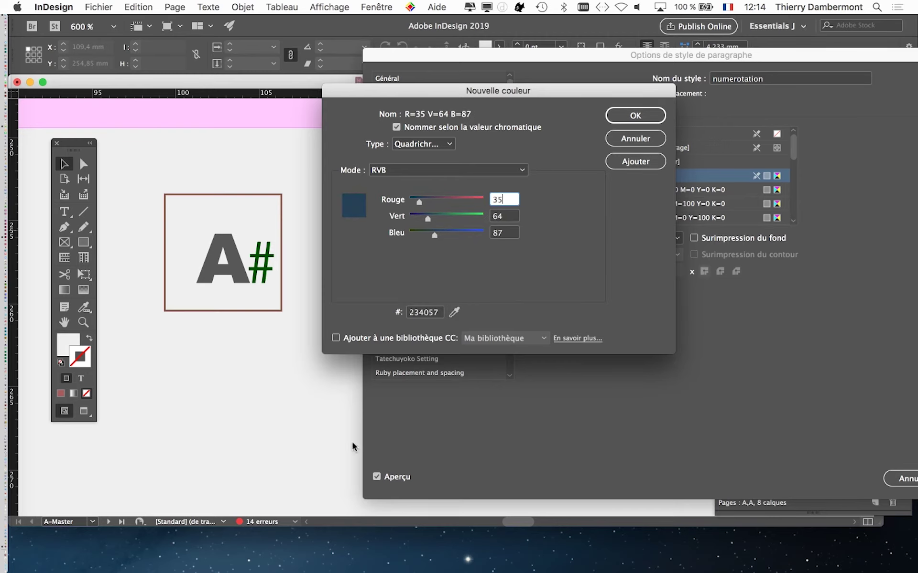
click(635, 115)
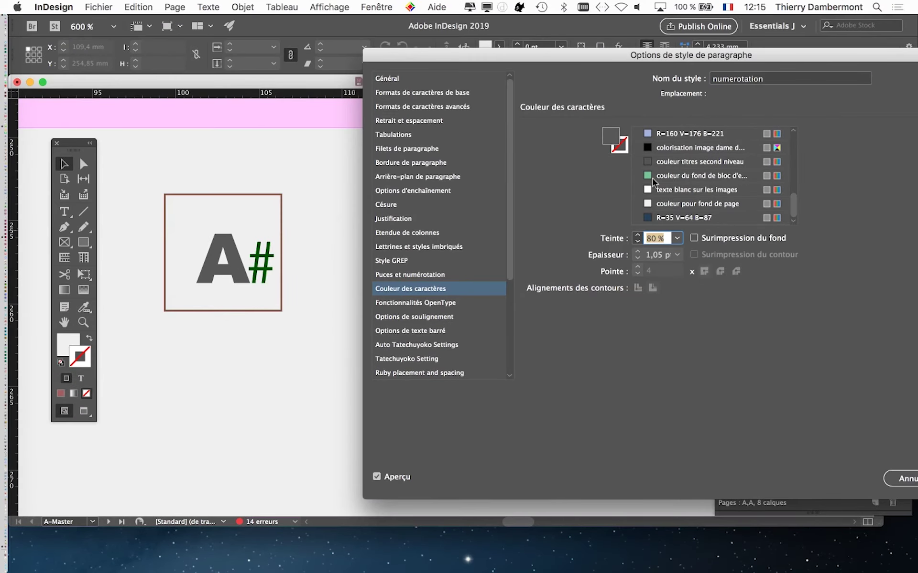
Apply swatch R=35 V=64 B=87 to the style's characters at 100% tint
drag(701, 53, 641, 46)
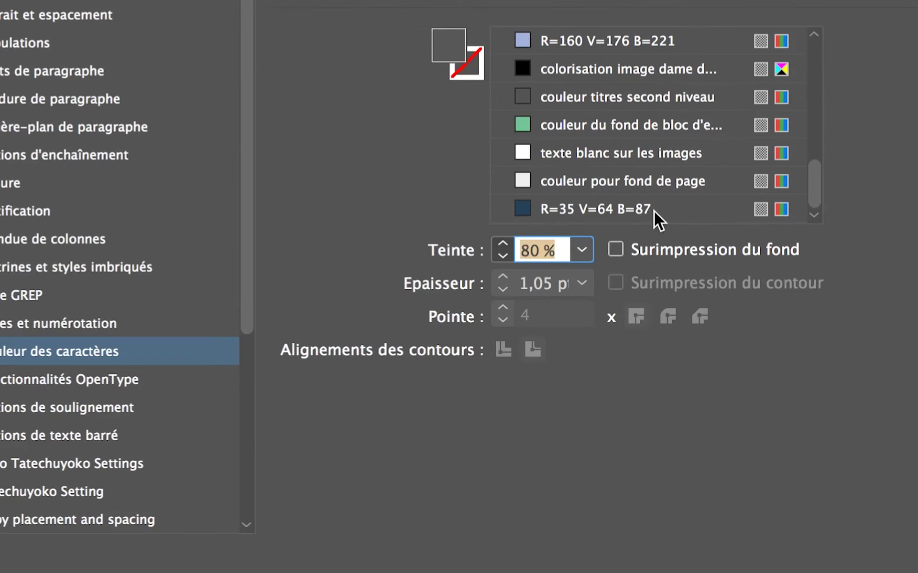
click(654, 212)
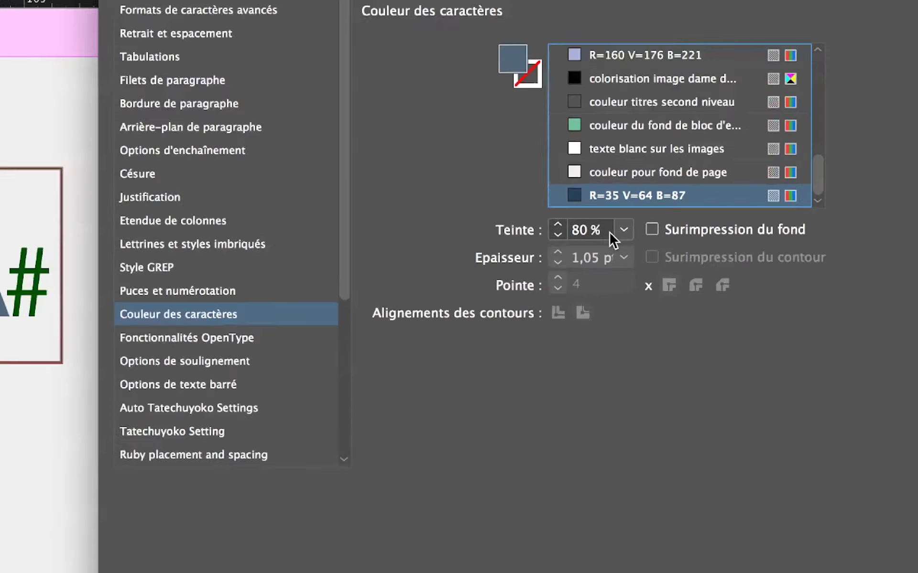
drag(605, 231, 579, 233)
text(10)
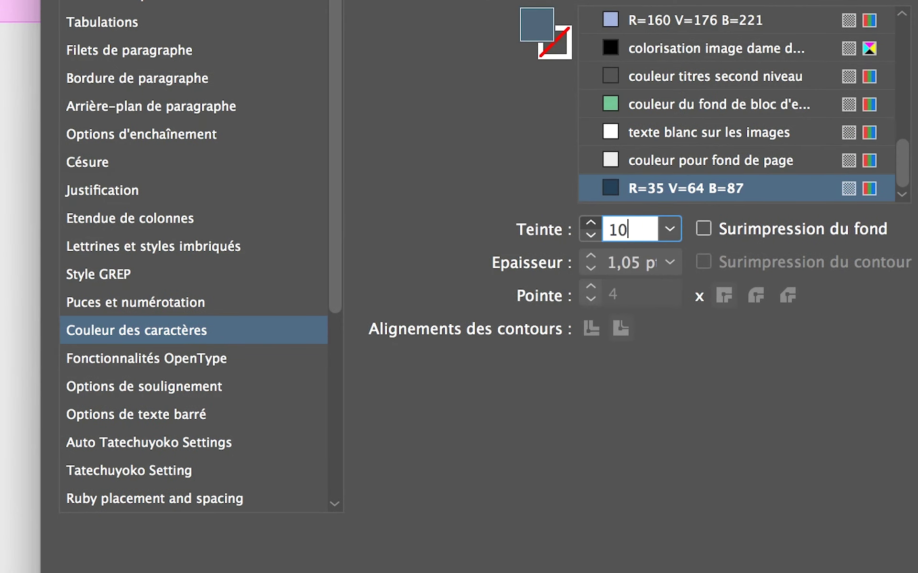
text(0)
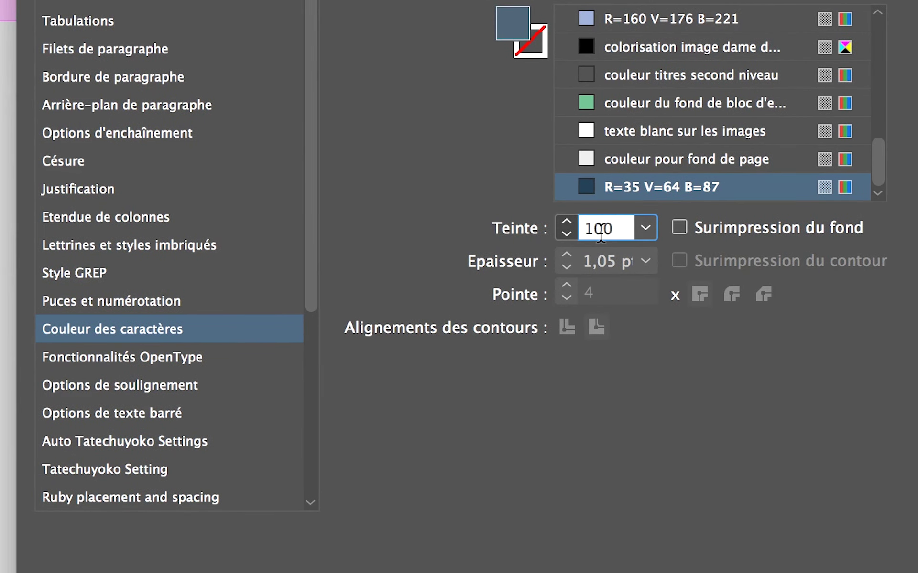
key(Tab)
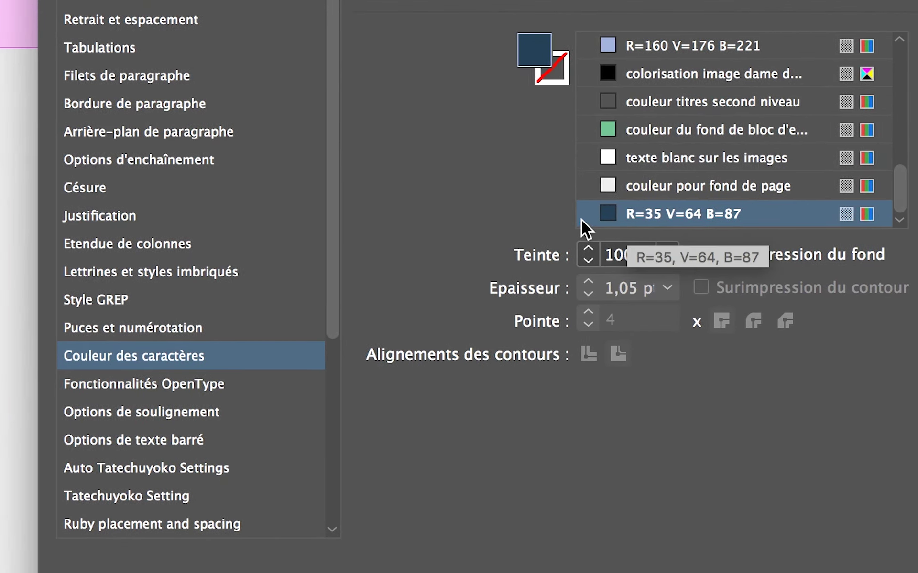